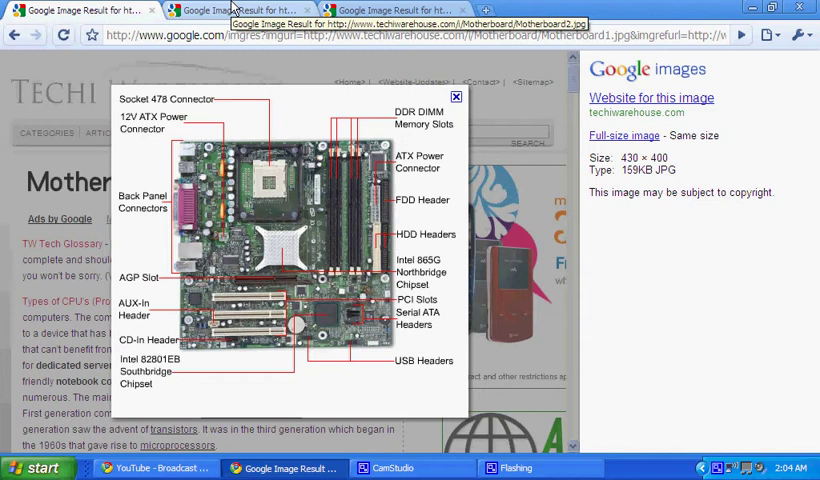
- Review the back-panel ports and motherboard diagram tabs, ending on the woot.com nVidia GeForce 7900GS card
left_click(232, 10)
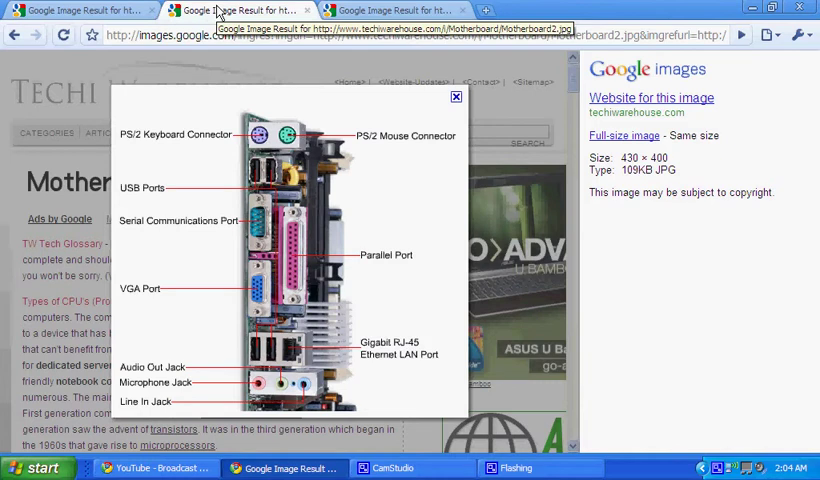
left_click(80, 10)
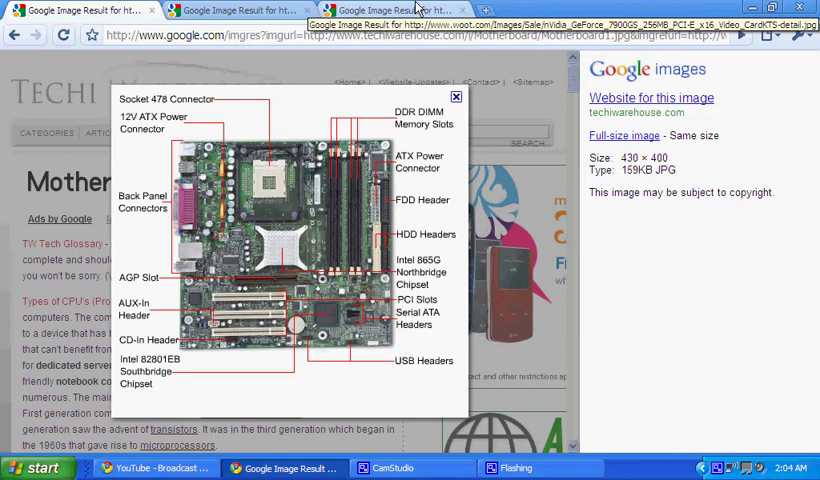
left_click(415, 10)
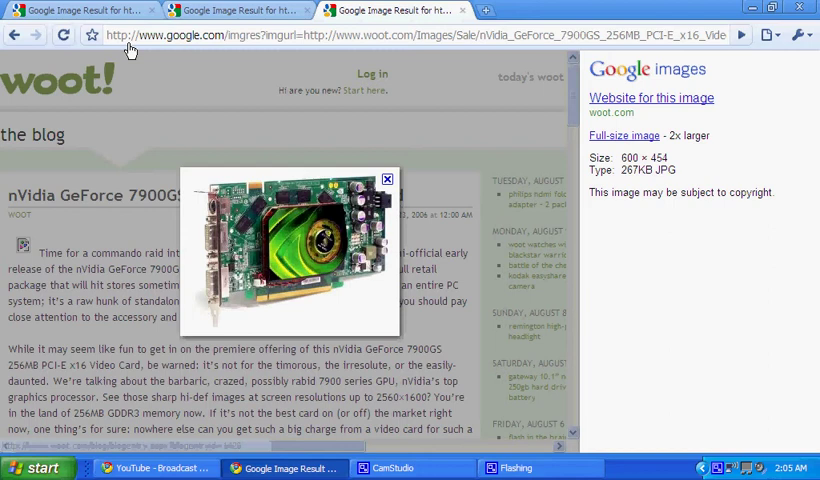
- Revisit the full labelled motherboard diagram, then return to the labelled back-panel ports image
left_click(70, 10)
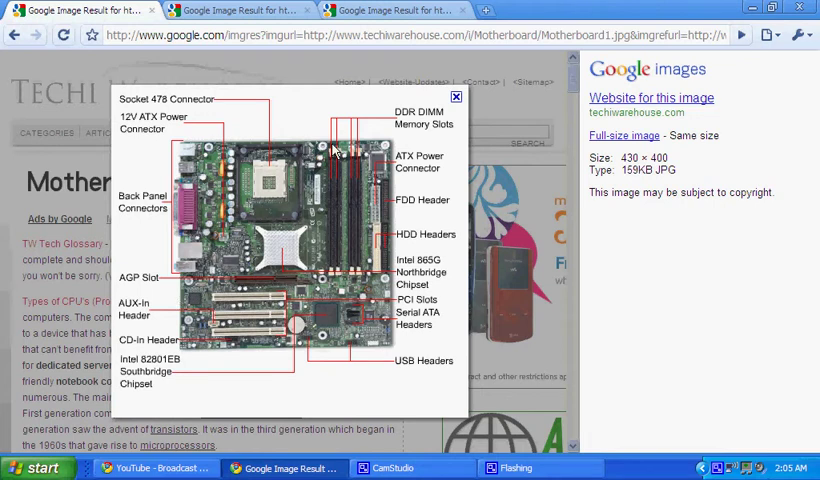
left_click(258, 10)
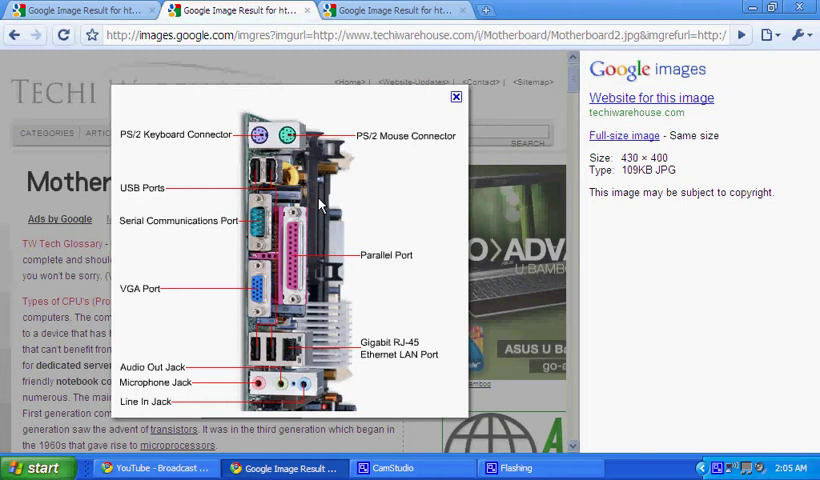
- Show the woot.com nVidia GeForce 7900GS result again and right-click the card image
left_click(400, 10)
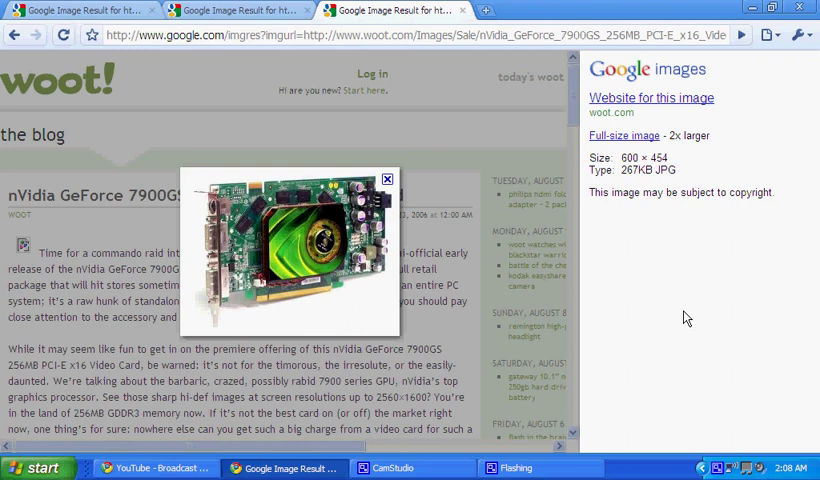
left_click(722, 470)
right_click(722, 470)
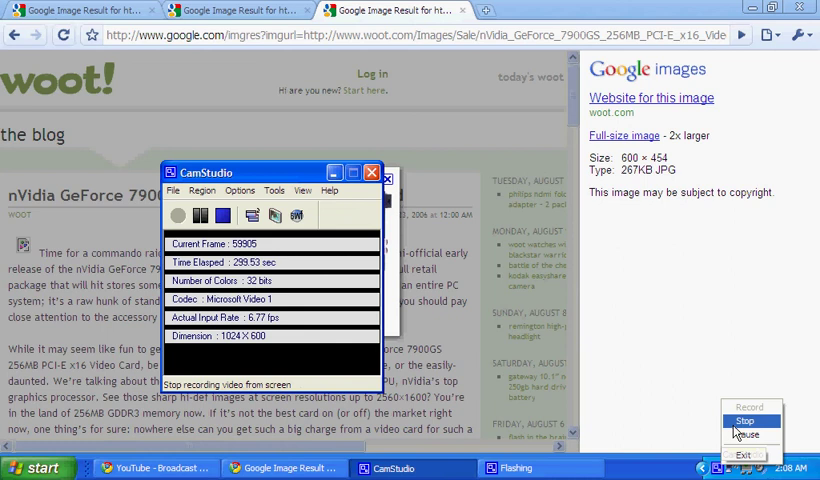